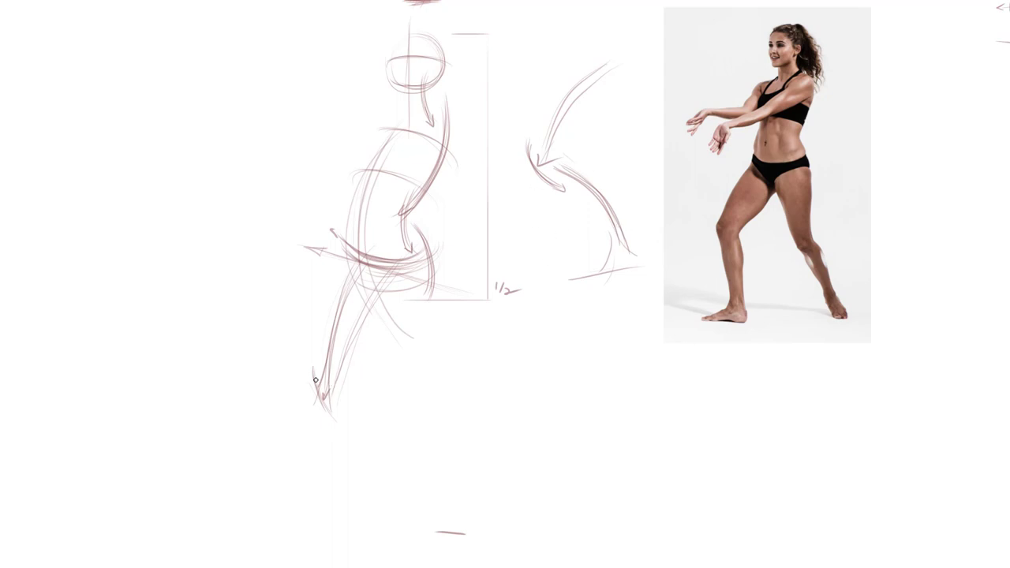
Step: Sketch the front lower leg from the knee to the ankle, with the foot resting on a short ground stroke
{"action": "left_click_drag", "start_coordinate": [315, 376], "coordinate": [381, 528]}
{"action": "left_click_drag", "start_coordinate": [362, 470], "coordinate": [371, 510]}
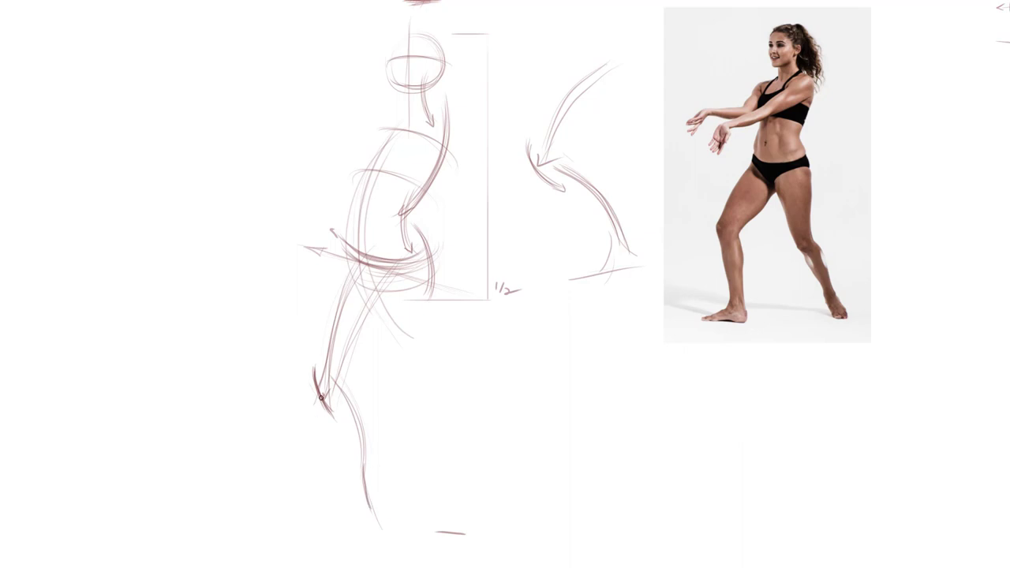
{"action": "left_click_drag", "start_coordinate": [321, 398], "coordinate": [360, 508]}
{"action": "mouse_move", "coordinate": [336, 413]}
{"action": "left_mouse_down"}
{"action": "mouse_move", "coordinate": [371, 459]}
{"action": "mouse_move", "coordinate": [356, 446]}
{"action": "mouse_move", "coordinate": [340, 536]}
{"action": "mouse_move", "coordinate": [389, 527]}
{"action": "mouse_move", "coordinate": [321, 531]}
{"action": "mouse_move", "coordinate": [393, 524]}
{"action": "mouse_move", "coordinate": [296, 527]}
{"action": "left_mouse_up"}
{"action": "left_click_drag", "start_coordinate": [389, 524], "coordinate": [315, 526]}
{"action": "left_click_drag", "start_coordinate": [359, 491], "coordinate": [310, 525]}
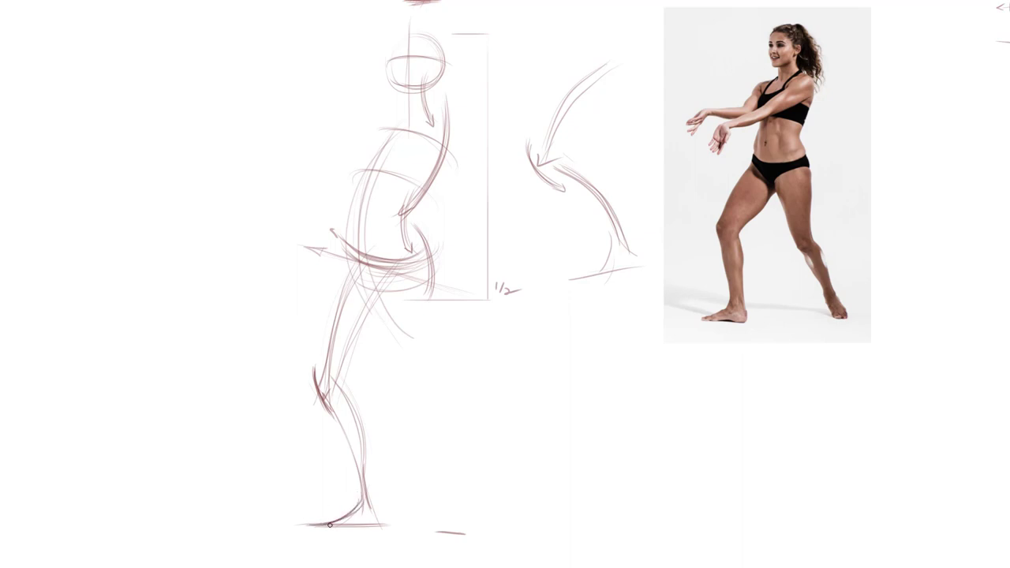
{"action": "mouse_move", "coordinate": [382, 526]}
{"action": "left_mouse_down"}
{"action": "mouse_move", "coordinate": [300, 527]}
{"action": "mouse_move", "coordinate": [385, 526]}
{"action": "left_mouse_up"}
Step: Write the double-underlined note "INTENTION" beside the figure's head and mark the chin below the face
{"action": "mouse_move", "coordinate": [189, 49]}
{"action": "left_mouse_down"}
{"action": "mouse_move", "coordinate": [189, 62]}
{"action": "mouse_move", "coordinate": [206, 49]}
{"action": "mouse_move", "coordinate": [215, 61]}
{"action": "mouse_move", "coordinate": [230, 53]}
{"action": "mouse_move", "coordinate": [250, 66]}
{"action": "mouse_move", "coordinate": [276, 47]}
{"action": "left_mouse_up"}
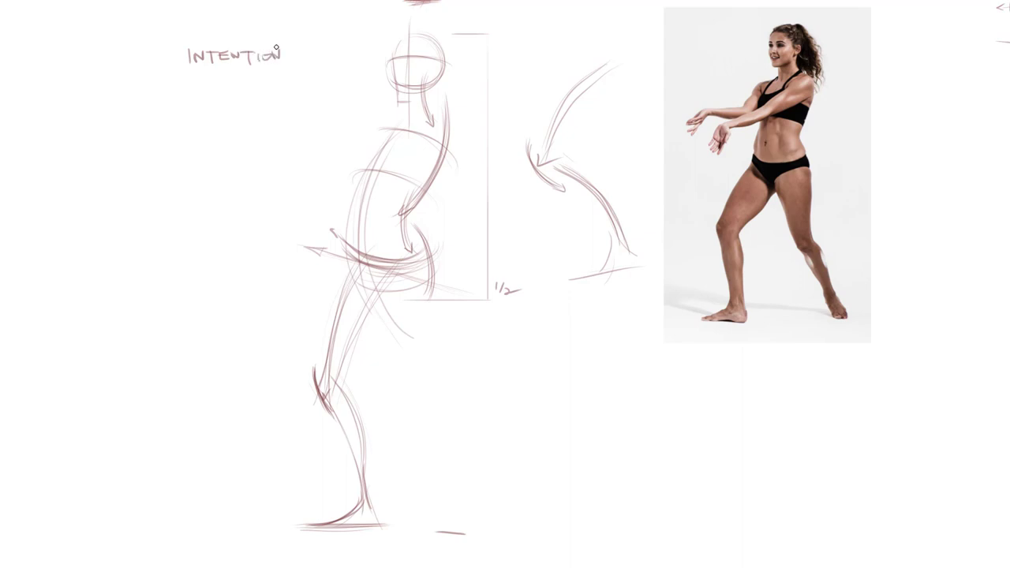
{"action": "left_click_drag", "start_coordinate": [193, 66], "coordinate": [281, 70]}
{"action": "mouse_move", "coordinate": [406, 97]}
{"action": "left_mouse_down"}
{"action": "mouse_move", "coordinate": [429, 85]}
{"action": "mouse_move", "coordinate": [399, 98]}
{"action": "left_mouse_up"}
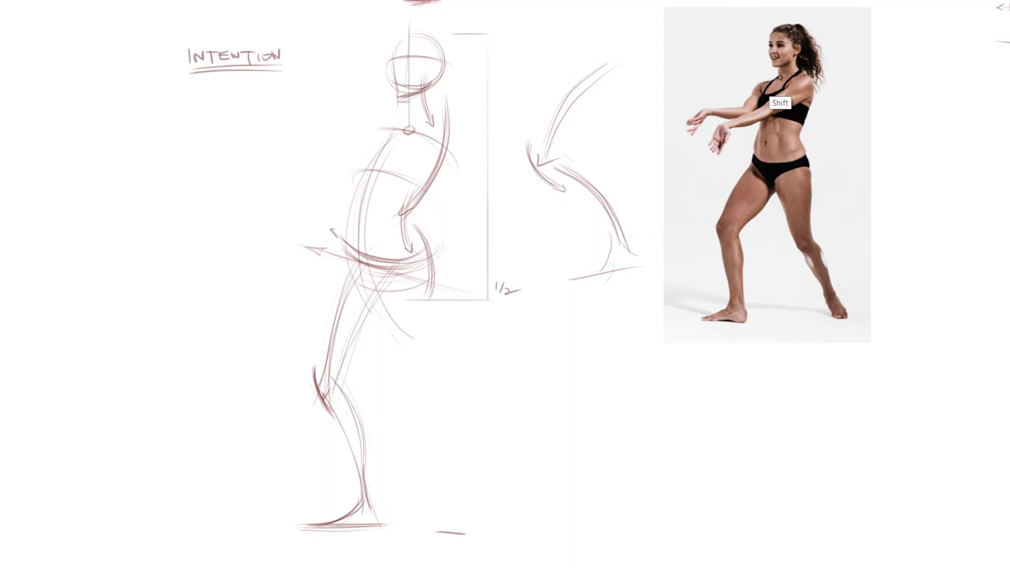
Step: Mark the balance on the reference photo with a plumb line from the neck, a ground line and spread leg guides
{"action": "left_click_drag", "start_coordinate": [780, 79], "coordinate": [778, 315]}
{"action": "mouse_move", "coordinate": [855, 316]}
{"action": "left_mouse_down"}
{"action": "mouse_move", "coordinate": [709, 312]}
{"action": "mouse_move", "coordinate": [857, 315]}
{"action": "mouse_move", "coordinate": [716, 315]}
{"action": "left_mouse_up"}
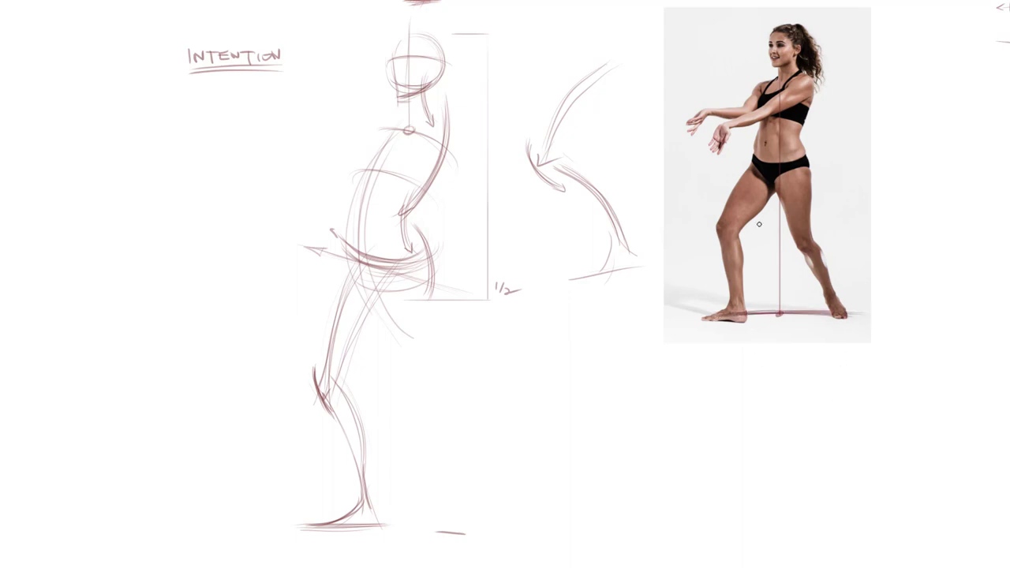
{"action": "left_click_drag", "start_coordinate": [762, 212], "coordinate": [718, 314]}
{"action": "left_click_drag", "start_coordinate": [777, 193], "coordinate": [720, 312]}
{"action": "left_click_drag", "start_coordinate": [782, 213], "coordinate": [854, 319]}
Step: Draw a straight vertical balance line down from the sketched figure's neck and a horizontal ground line at foot level
{"action": "key", "text": "shift"}
{"action": "left_click_drag", "start_coordinate": [405, 165], "coordinate": [396, 525]}
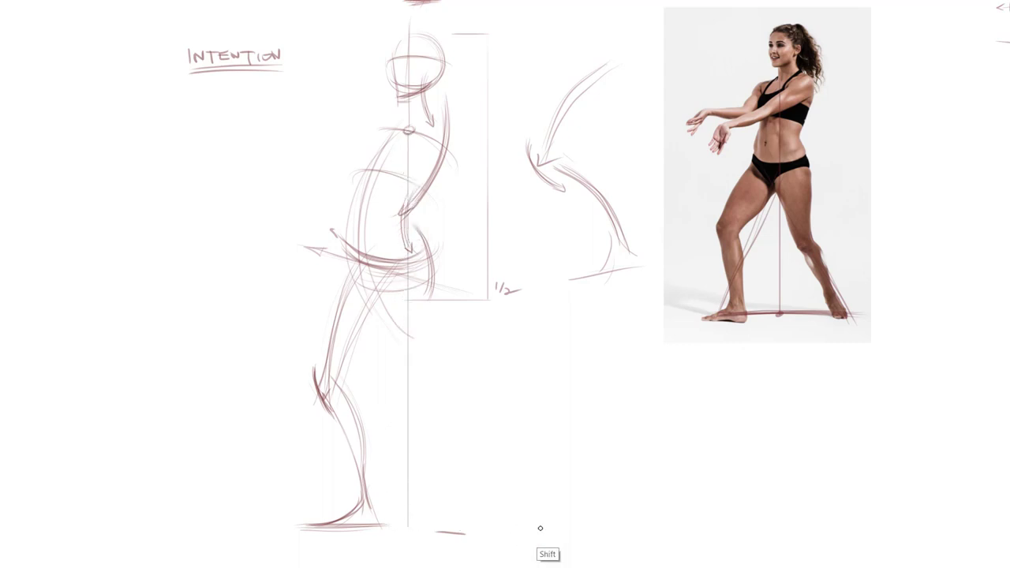
{"action": "left_click_drag", "start_coordinate": [540, 528], "coordinate": [265, 527]}
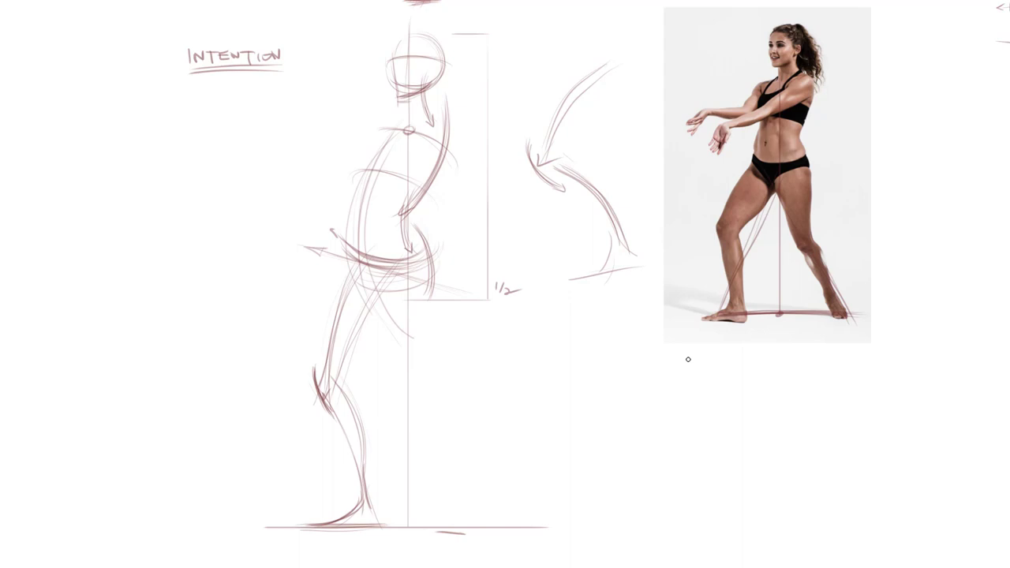
Step: Write an underlined "BALANCED" below the reference photo with an arrow leading to "POWER" and "STABLE"
{"action": "mouse_move", "coordinate": [708, 356]}
{"action": "left_mouse_down"}
{"action": "mouse_move", "coordinate": [761, 358]}
{"action": "mouse_move", "coordinate": [788, 370]}
{"action": "left_mouse_up"}
{"action": "mouse_move", "coordinate": [718, 380]}
{"action": "left_mouse_down"}
{"action": "mouse_move", "coordinate": [793, 378]}
{"action": "mouse_move", "coordinate": [718, 382]}
{"action": "left_mouse_up"}
{"action": "mouse_move", "coordinate": [802, 365]}
{"action": "left_mouse_down"}
{"action": "mouse_move", "coordinate": [830, 364]}
{"action": "mouse_move", "coordinate": [823, 369]}
{"action": "left_mouse_up"}
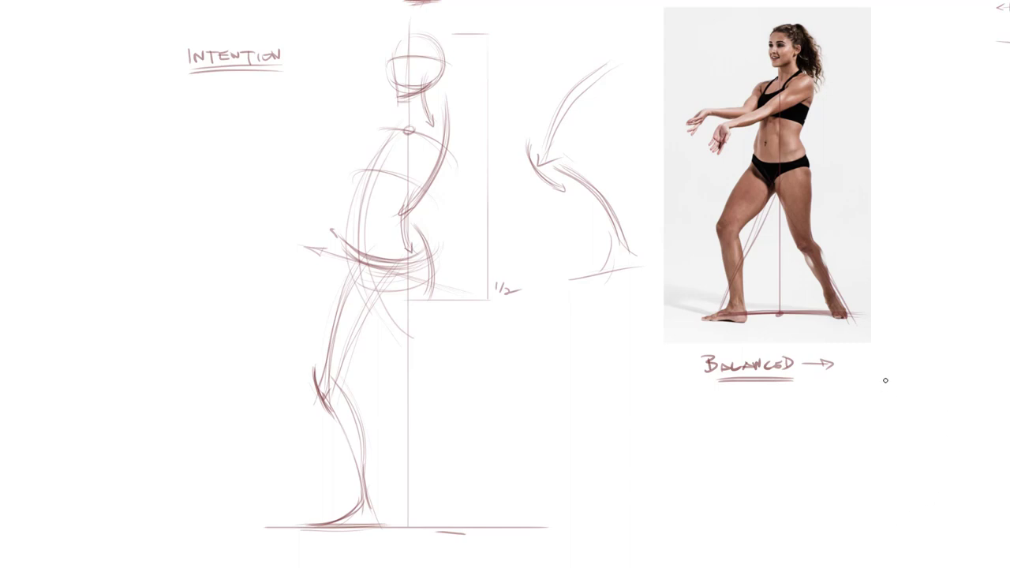
{"action": "mouse_move", "coordinate": [850, 371]}
{"action": "left_mouse_down"}
{"action": "mouse_move", "coordinate": [897, 359]}
{"action": "mouse_move", "coordinate": [849, 385]}
{"action": "mouse_move", "coordinate": [914, 377]}
{"action": "mouse_move", "coordinate": [897, 387]}
{"action": "left_mouse_up"}
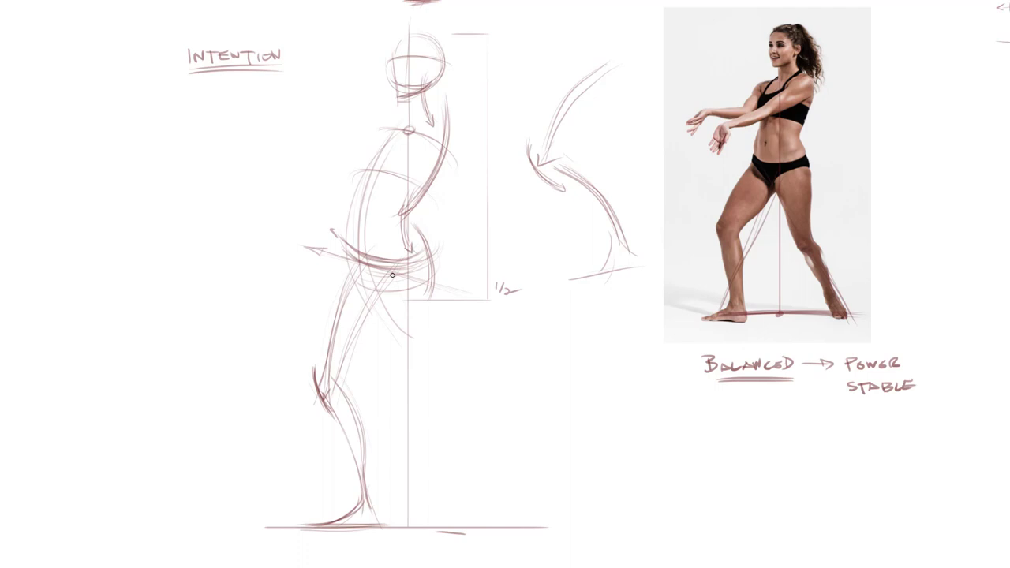
Step: Sketch the back leg extended behind the body from the hip through the knee to the foot on the ground line
{"action": "mouse_move", "coordinate": [393, 276]}
{"action": "left_mouse_down"}
{"action": "mouse_move", "coordinate": [412, 324]}
{"action": "mouse_move", "coordinate": [444, 362]}
{"action": "left_mouse_up"}
{"action": "left_click_drag", "start_coordinate": [385, 254], "coordinate": [449, 374]}
{"action": "left_click_drag", "start_coordinate": [395, 290], "coordinate": [460, 398]}
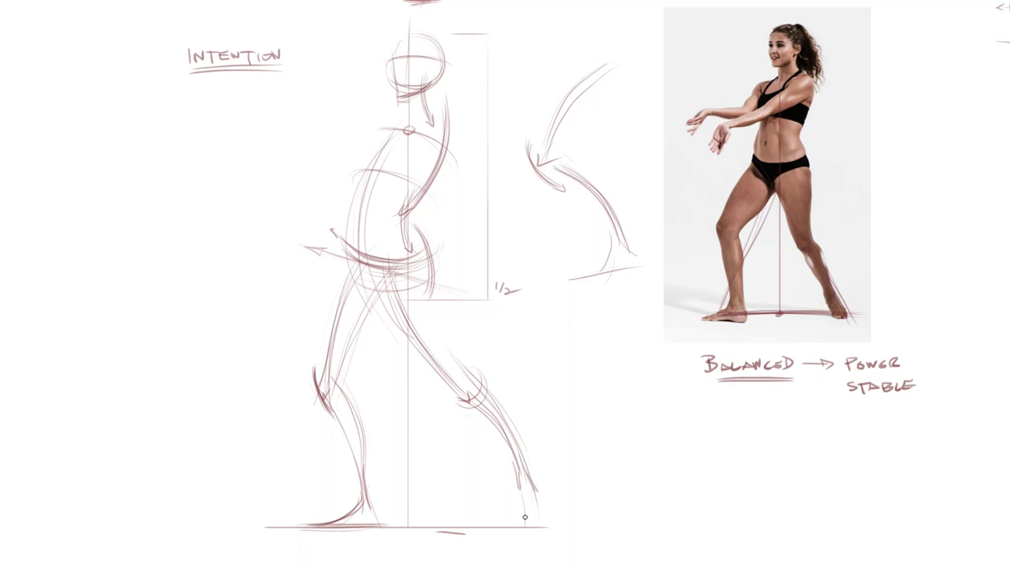
{"action": "mouse_move", "coordinate": [519, 483]}
{"action": "left_mouse_down"}
{"action": "mouse_move", "coordinate": [545, 532]}
{"action": "mouse_move", "coordinate": [529, 478]}
{"action": "mouse_move", "coordinate": [556, 527]}
{"action": "mouse_move", "coordinate": [521, 525]}
{"action": "mouse_move", "coordinate": [544, 526]}
{"action": "mouse_move", "coordinate": [530, 500]}
{"action": "mouse_move", "coordinate": [524, 527]}
{"action": "left_mouse_up"}
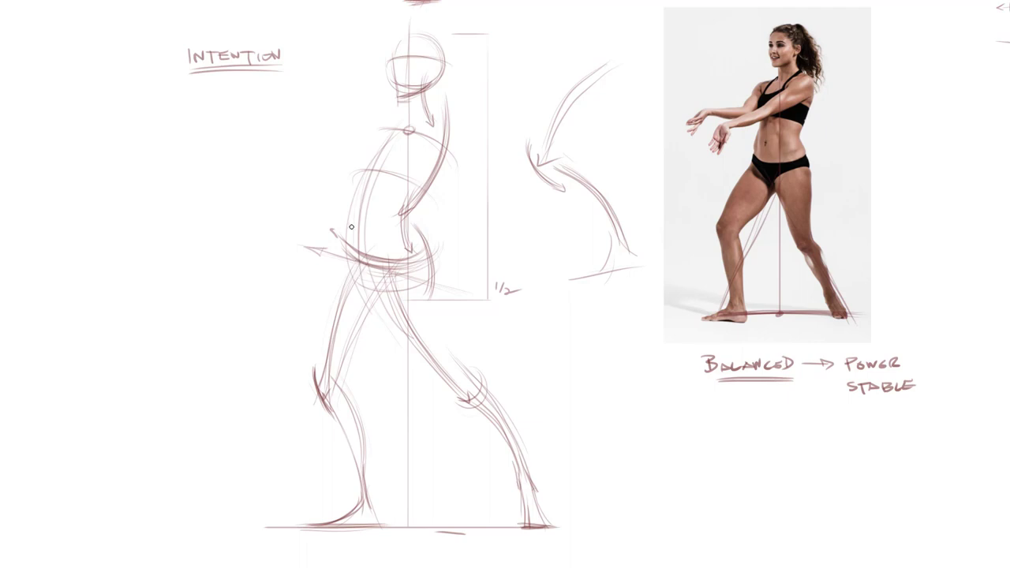
Step: Try an alternative front leg swept back beneath the body, and erase the original bent front leg
{"action": "mouse_move", "coordinate": [345, 237]}
{"action": "left_mouse_down"}
{"action": "mouse_move", "coordinate": [347, 279]}
{"action": "mouse_move", "coordinate": [372, 345]}
{"action": "left_mouse_up"}
{"action": "left_click_drag", "start_coordinate": [352, 291], "coordinate": [407, 399]}
{"action": "left_click_drag", "start_coordinate": [350, 261], "coordinate": [405, 401]}
{"action": "left_click_drag", "start_coordinate": [361, 313], "coordinate": [415, 404]}
{"action": "left_click_drag", "start_coordinate": [393, 345], "coordinate": [436, 477]}
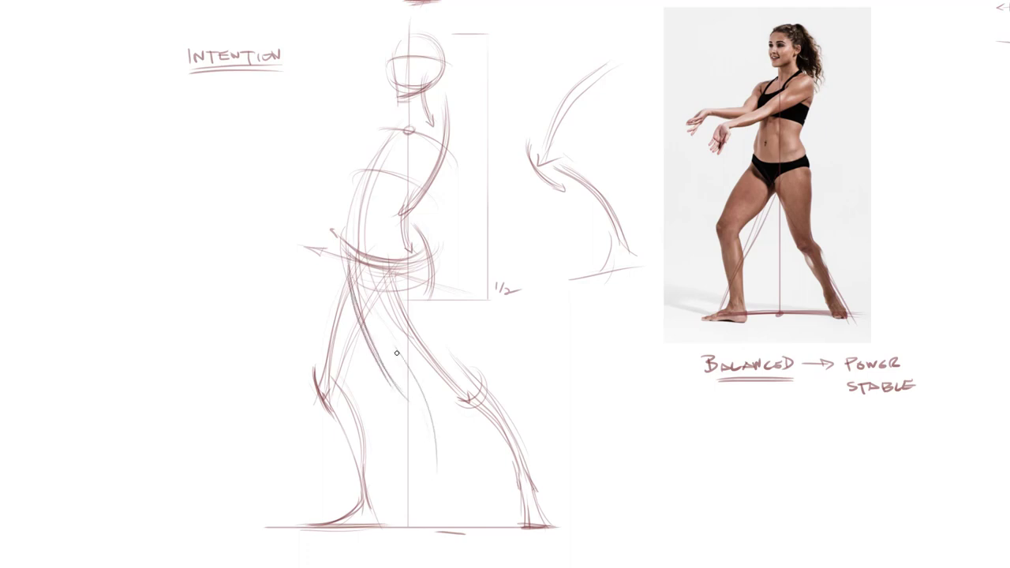
{"action": "left_click_drag", "start_coordinate": [411, 372], "coordinate": [435, 480]}
{"action": "left_click_drag", "start_coordinate": [404, 393], "coordinate": [436, 480]}
{"action": "left_click_drag", "start_coordinate": [398, 360], "coordinate": [432, 422]}
{"action": "left_click_drag", "start_coordinate": [415, 380], "coordinate": [446, 530]}
{"action": "left_click_drag", "start_coordinate": [430, 450], "coordinate": [446, 529]}
{"action": "left_click_drag", "start_coordinate": [437, 472], "coordinate": [445, 524]}
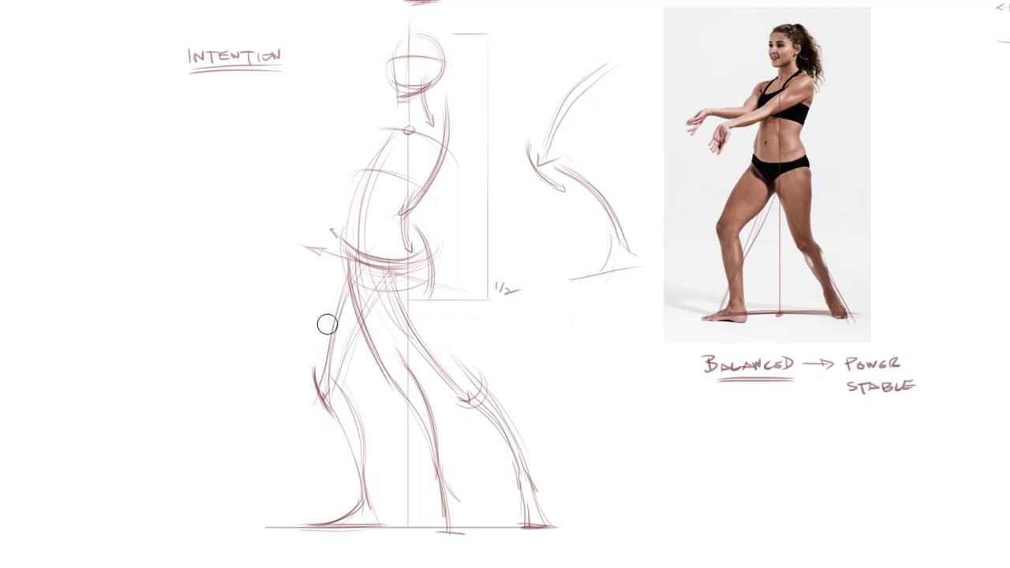
{"action": "mouse_move", "coordinate": [350, 337]}
{"action": "left_mouse_down"}
{"action": "mouse_move", "coordinate": [368, 409]}
{"action": "mouse_move", "coordinate": [354, 444]}
{"action": "mouse_move", "coordinate": [382, 500]}
{"action": "mouse_move", "coordinate": [341, 511]}
{"action": "left_mouse_up"}
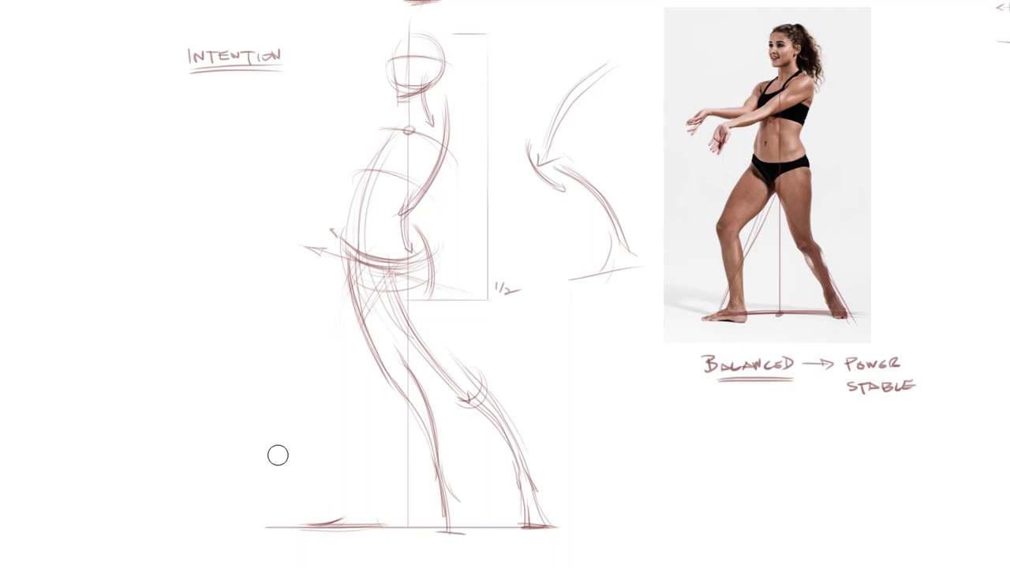
Step: Undo the swept-back leg and the erasing of the original front leg
{"action": "key", "text": "ctrl+z"}
{"action": "key", "text": "ctrl+z"}
{"action": "key", "text": "ctrl+z"}
{"action": "key", "text": "ctrl+z"}
{"action": "key", "text": "ctrl+z"}
{"action": "key", "text": "ctrl+z"}
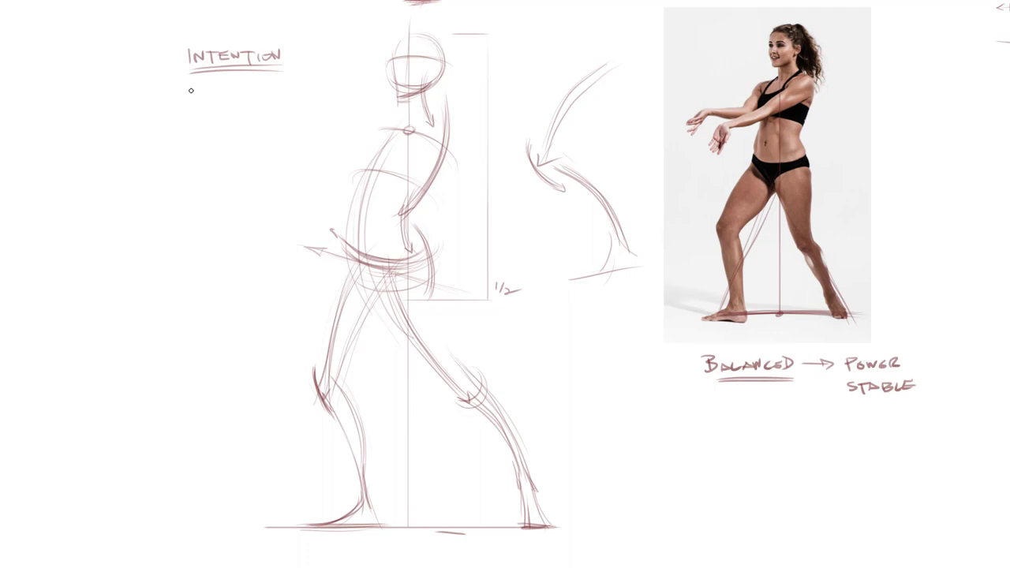
Step: Write an underlined "ABOUT TO..." in quotation marks below "INTENTION" and start the head of a small second figure underneath
{"action": "mouse_move", "coordinate": [188, 88]}
{"action": "left_mouse_down"}
{"action": "mouse_move", "coordinate": [181, 103]}
{"action": "mouse_move", "coordinate": [239, 89]}
{"action": "mouse_move", "coordinate": [245, 102]}
{"action": "mouse_move", "coordinate": [278, 90]}
{"action": "left_mouse_up"}
{"action": "mouse_move", "coordinate": [272, 91]}
{"action": "left_mouse_down"}
{"action": "mouse_move", "coordinate": [272, 102]}
{"action": "mouse_move", "coordinate": [320, 87]}
{"action": "left_mouse_up"}
{"action": "left_click", "coordinate": [298, 100]}
{"action": "left_click", "coordinate": [305, 100]}
{"action": "left_click", "coordinate": [311, 100]}
{"action": "left_click_drag", "start_coordinate": [326, 80], "coordinate": [325, 86]}
{"action": "left_click_drag", "start_coordinate": [166, 78], "coordinate": [167, 84]}
{"action": "left_click_drag", "start_coordinate": [172, 77], "coordinate": [173, 83]}
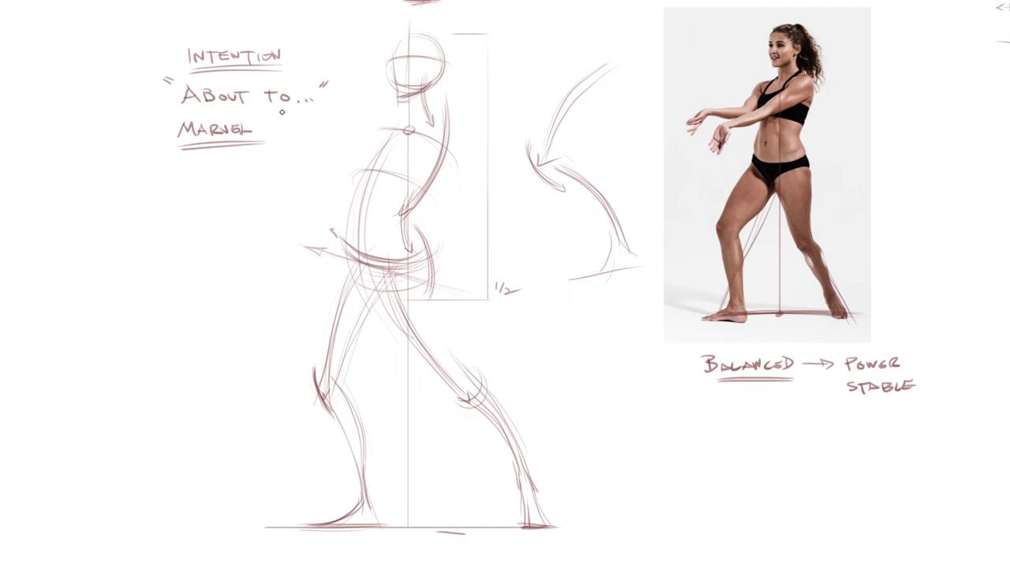
{"action": "mouse_move", "coordinate": [297, 109]}
{"action": "left_mouse_down"}
{"action": "mouse_move", "coordinate": [180, 111]}
{"action": "mouse_move", "coordinate": [189, 110]}
{"action": "left_mouse_up"}
{"action": "mouse_move", "coordinate": [184, 180]}
{"action": "left_mouse_down"}
{"action": "mouse_move", "coordinate": [169, 203]}
{"action": "mouse_move", "coordinate": [190, 206]}
{"action": "mouse_move", "coordinate": [191, 180]}
{"action": "mouse_move", "coordinate": [178, 177]}
{"action": "mouse_move", "coordinate": [167, 201]}
{"action": "mouse_move", "coordinate": [203, 192]}
{"action": "mouse_move", "coordinate": [185, 202]}
{"action": "mouse_move", "coordinate": [166, 191]}
{"action": "mouse_move", "coordinate": [197, 189]}
{"action": "left_mouse_up"}
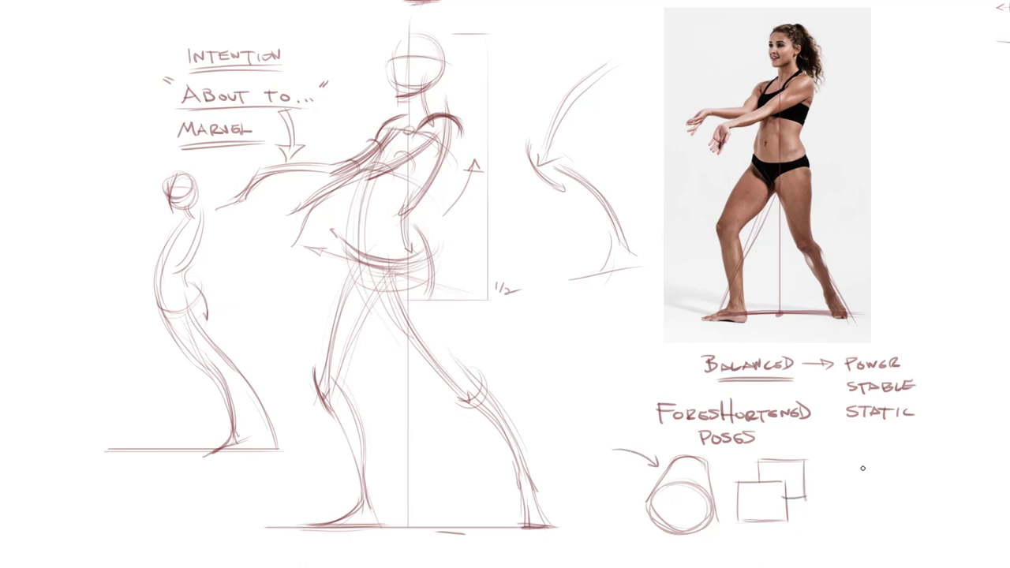
Step: Draw an arrow towards the overlapping squares and a block arrow beside the tilted cylinder
{"action": "mouse_move", "coordinate": [863, 466]}
{"action": "left_mouse_down"}
{"action": "mouse_move", "coordinate": [814, 467]}
{"action": "mouse_move", "coordinate": [825, 472]}
{"action": "left_mouse_up"}
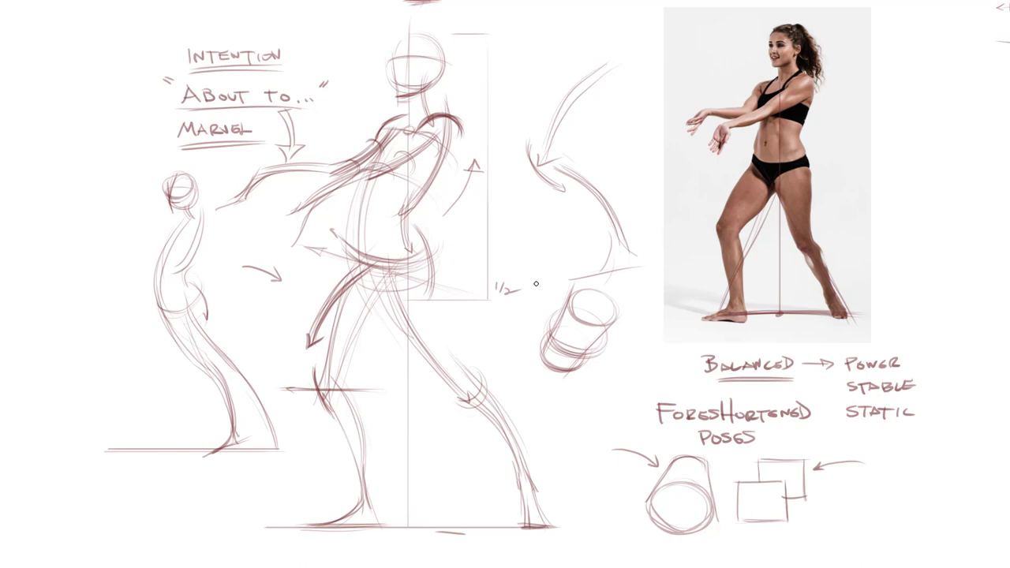
{"action": "left_click_drag", "start_coordinate": [534, 284], "coordinate": [545, 279]}
{"action": "mouse_move", "coordinate": [545, 279]}
{"action": "left_mouse_down"}
{"action": "mouse_move", "coordinate": [543, 305]}
{"action": "mouse_move", "coordinate": [557, 301]}
{"action": "left_mouse_up"}
{"action": "mouse_move", "coordinate": [557, 301]}
{"action": "left_mouse_down"}
{"action": "mouse_move", "coordinate": [550, 319]}
{"action": "mouse_move", "coordinate": [533, 313]}
{"action": "left_mouse_up"}
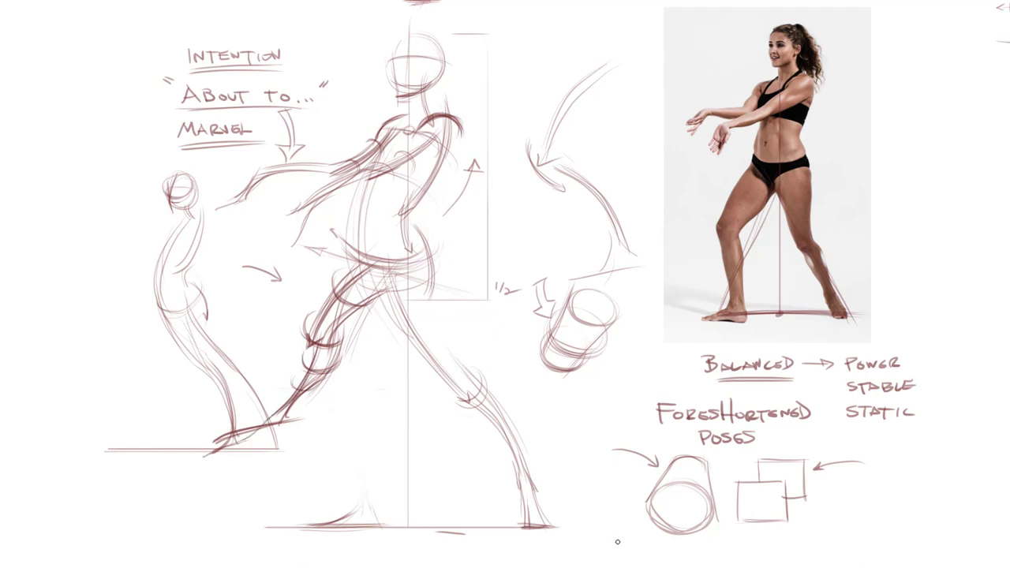
Step: Reinforce the outer contour of the front thigh and draw a strongly foreshortened cylinder above the tilted one
{"action": "mouse_move", "coordinate": [352, 261]}
{"action": "left_mouse_down"}
{"action": "mouse_move", "coordinate": [302, 347]}
{"action": "mouse_move", "coordinate": [312, 355]}
{"action": "left_mouse_up"}
{"action": "mouse_move", "coordinate": [555, 239]}
{"action": "left_mouse_down"}
{"action": "mouse_move", "coordinate": [509, 207]}
{"action": "mouse_move", "coordinate": [527, 260]}
{"action": "mouse_move", "coordinate": [543, 206]}
{"action": "mouse_move", "coordinate": [492, 228]}
{"action": "mouse_move", "coordinate": [556, 245]}
{"action": "mouse_move", "coordinate": [527, 198]}
{"action": "mouse_move", "coordinate": [513, 258]}
{"action": "mouse_move", "coordinate": [528, 211]}
{"action": "mouse_move", "coordinate": [534, 268]}
{"action": "mouse_move", "coordinate": [519, 214]}
{"action": "mouse_move", "coordinate": [517, 261]}
{"action": "mouse_move", "coordinate": [549, 228]}
{"action": "mouse_move", "coordinate": [499, 238]}
{"action": "mouse_move", "coordinate": [549, 257]}
{"action": "mouse_move", "coordinate": [519, 219]}
{"action": "mouse_move", "coordinate": [523, 265]}
{"action": "mouse_move", "coordinate": [539, 197]}
{"action": "mouse_move", "coordinate": [503, 243]}
{"action": "mouse_move", "coordinate": [554, 221]}
{"action": "left_mouse_up"}
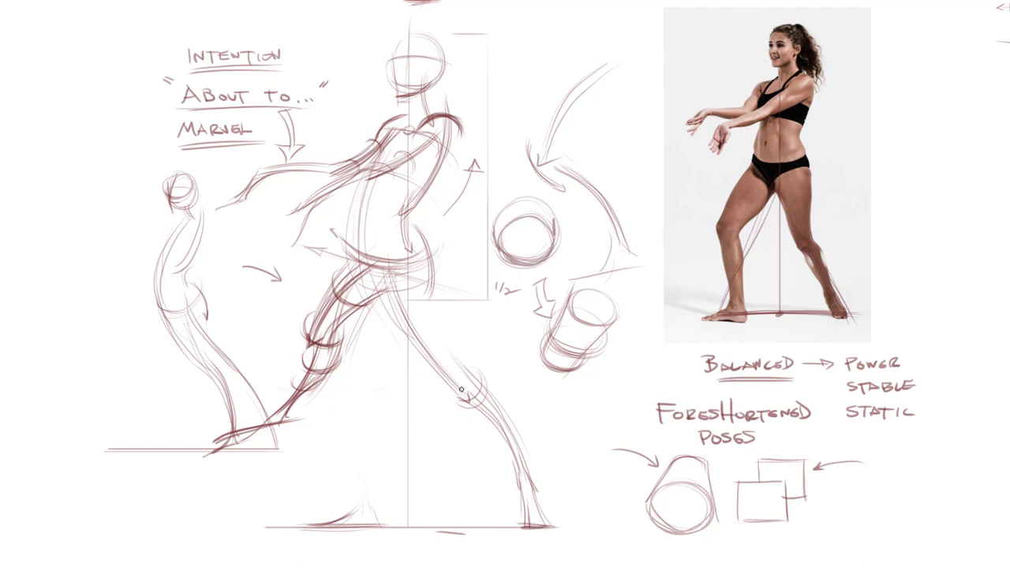
Step: Redraw the back leg foreshortened with its foot on a higher ground line, and erase the old extended lower leg
{"action": "mouse_move", "coordinate": [438, 307]}
{"action": "left_mouse_down"}
{"action": "mouse_move", "coordinate": [397, 266]}
{"action": "mouse_move", "coordinate": [431, 277]}
{"action": "mouse_move", "coordinate": [388, 281]}
{"action": "mouse_move", "coordinate": [415, 267]}
{"action": "mouse_move", "coordinate": [416, 313]}
{"action": "mouse_move", "coordinate": [446, 300]}
{"action": "mouse_move", "coordinate": [417, 276]}
{"action": "mouse_move", "coordinate": [429, 320]}
{"action": "mouse_move", "coordinate": [407, 269]}
{"action": "mouse_move", "coordinate": [422, 245]}
{"action": "mouse_move", "coordinate": [438, 256]}
{"action": "mouse_move", "coordinate": [422, 306]}
{"action": "mouse_move", "coordinate": [443, 286]}
{"action": "mouse_move", "coordinate": [418, 283]}
{"action": "mouse_move", "coordinate": [438, 312]}
{"action": "mouse_move", "coordinate": [411, 316]}
{"action": "mouse_move", "coordinate": [409, 278]}
{"action": "mouse_move", "coordinate": [400, 318]}
{"action": "mouse_move", "coordinate": [430, 283]}
{"action": "mouse_move", "coordinate": [392, 295]}
{"action": "mouse_move", "coordinate": [437, 289]}
{"action": "mouse_move", "coordinate": [400, 300]}
{"action": "mouse_move", "coordinate": [441, 307]}
{"action": "mouse_move", "coordinate": [397, 297]}
{"action": "mouse_move", "coordinate": [438, 301]}
{"action": "mouse_move", "coordinate": [400, 292]}
{"action": "mouse_move", "coordinate": [433, 306]}
{"action": "mouse_move", "coordinate": [406, 284]}
{"action": "mouse_move", "coordinate": [403, 316]}
{"action": "mouse_move", "coordinate": [405, 283]}
{"action": "mouse_move", "coordinate": [429, 341]}
{"action": "left_mouse_up"}
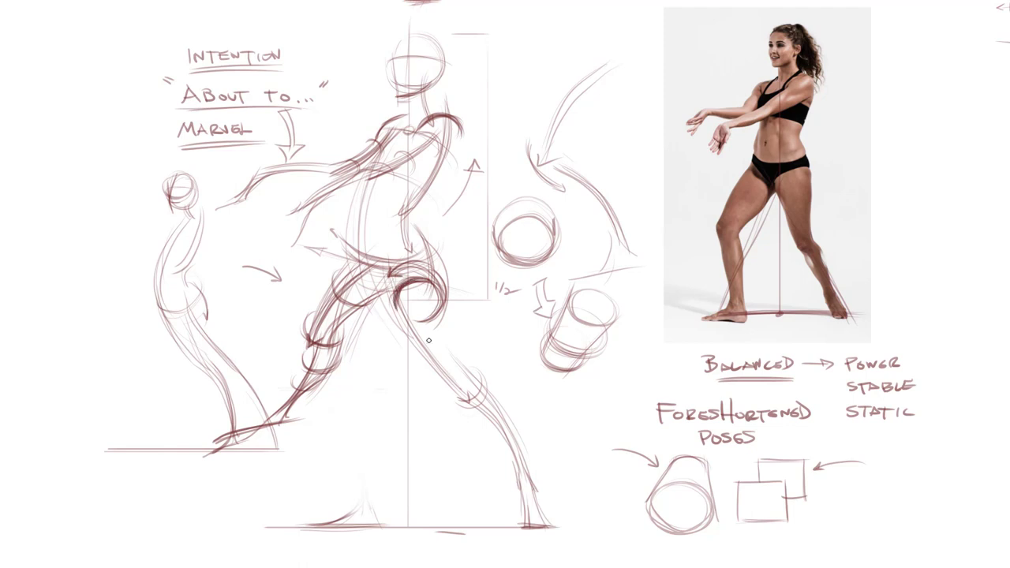
{"action": "mouse_move", "coordinate": [393, 291]}
{"action": "left_mouse_down"}
{"action": "mouse_move", "coordinate": [411, 336]}
{"action": "mouse_move", "coordinate": [442, 359]}
{"action": "left_mouse_up"}
{"action": "left_click_drag", "start_coordinate": [399, 318], "coordinate": [455, 375]}
{"action": "left_click_drag", "start_coordinate": [421, 344], "coordinate": [451, 383]}
{"action": "mouse_move", "coordinate": [444, 331]}
{"action": "left_mouse_down"}
{"action": "mouse_move", "coordinate": [467, 368]}
{"action": "mouse_move", "coordinate": [462, 408]}
{"action": "mouse_move", "coordinate": [461, 362]}
{"action": "mouse_move", "coordinate": [472, 426]}
{"action": "mouse_move", "coordinate": [438, 367]}
{"action": "mouse_move", "coordinate": [445, 411]}
{"action": "mouse_move", "coordinate": [441, 375]}
{"action": "mouse_move", "coordinate": [435, 432]}
{"action": "left_mouse_up"}
{"action": "mouse_move", "coordinate": [465, 371]}
{"action": "left_mouse_down"}
{"action": "mouse_move", "coordinate": [477, 432]}
{"action": "mouse_move", "coordinate": [430, 432]}
{"action": "mouse_move", "coordinate": [501, 436]}
{"action": "mouse_move", "coordinate": [412, 437]}
{"action": "left_mouse_up"}
{"action": "mouse_move", "coordinate": [395, 324]}
{"action": "left_mouse_down"}
{"action": "mouse_move", "coordinate": [409, 289]}
{"action": "mouse_move", "coordinate": [415, 335]}
{"action": "mouse_move", "coordinate": [399, 302]}
{"action": "mouse_move", "coordinate": [441, 306]}
{"action": "mouse_move", "coordinate": [412, 330]}
{"action": "mouse_move", "coordinate": [418, 310]}
{"action": "mouse_move", "coordinate": [450, 347]}
{"action": "mouse_move", "coordinate": [423, 305]}
{"action": "mouse_move", "coordinate": [413, 343]}
{"action": "mouse_move", "coordinate": [443, 370]}
{"action": "mouse_move", "coordinate": [441, 333]}
{"action": "mouse_move", "coordinate": [449, 426]}
{"action": "left_mouse_up"}
{"action": "key", "text": "e"}
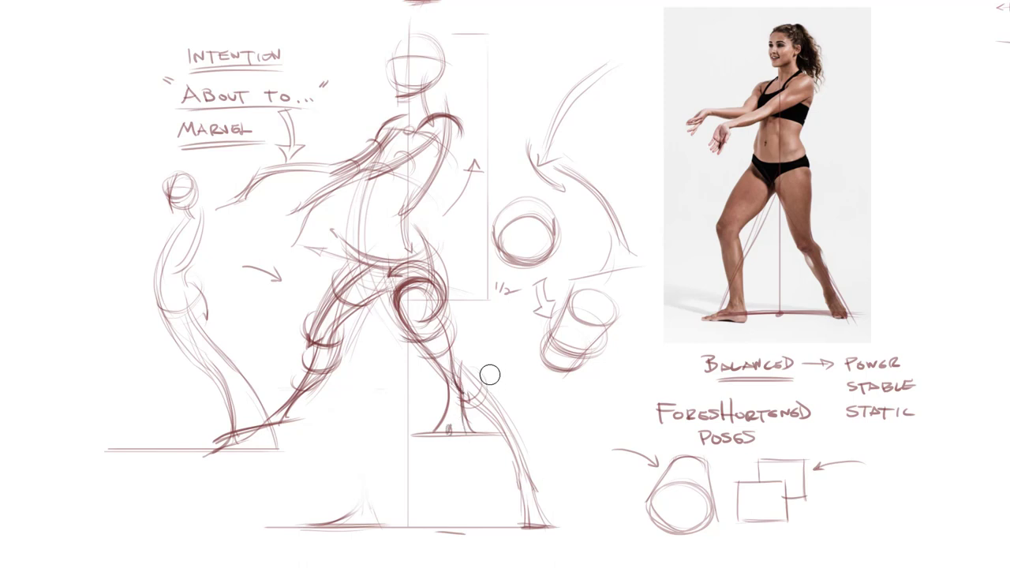
{"action": "mouse_move", "coordinate": [490, 374]}
{"action": "left_mouse_down"}
{"action": "mouse_move", "coordinate": [483, 408]}
{"action": "mouse_move", "coordinate": [496, 401]}
{"action": "mouse_move", "coordinate": [528, 520]}
{"action": "left_mouse_up"}
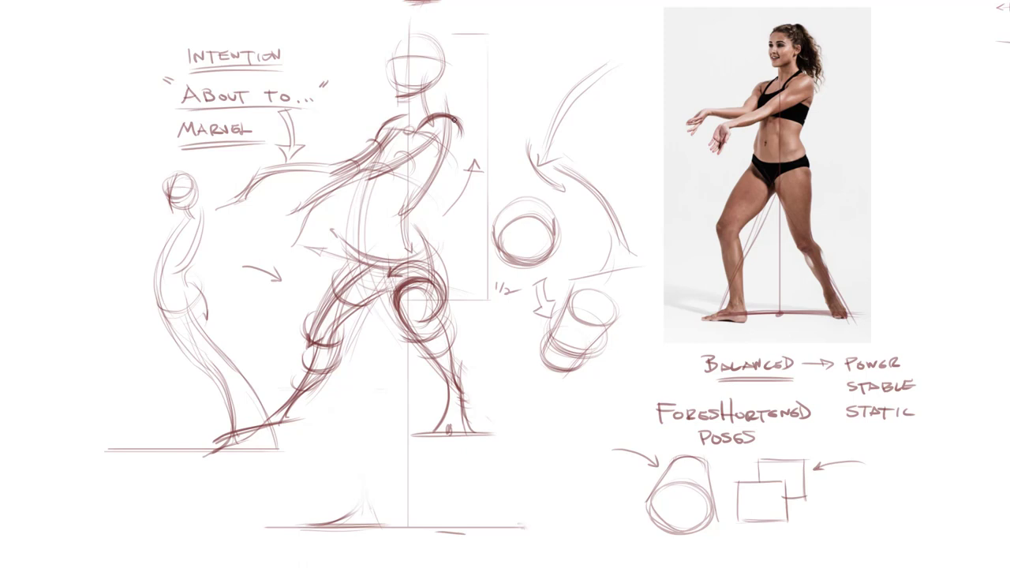
Step: Build up the back shoulder and draw its arm as overlapping foreshortened forms
{"action": "left_click_drag", "start_coordinate": [439, 127], "coordinate": [467, 160]}
{"action": "left_click", "coordinate": [371, 174]}
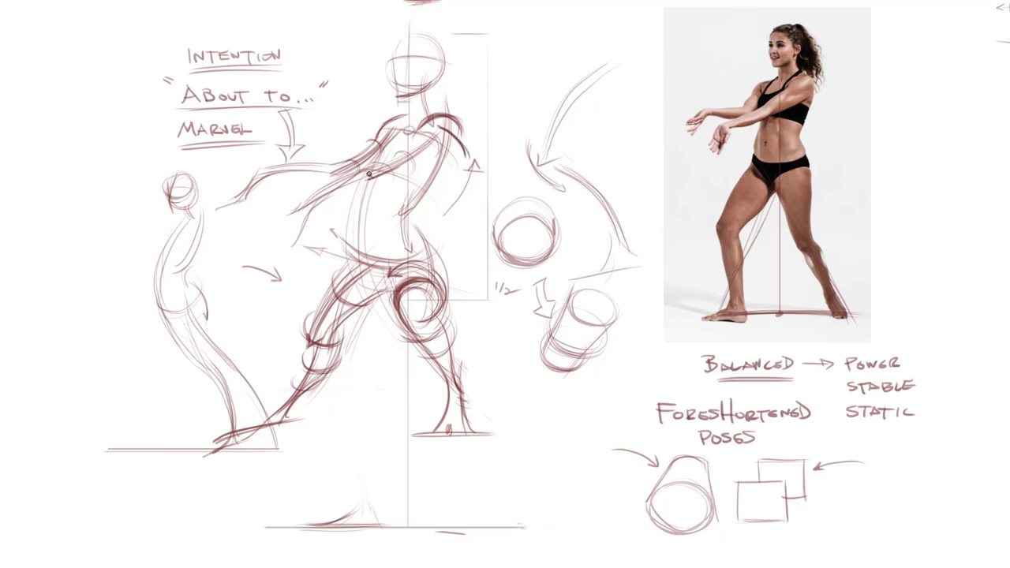
{"action": "left_click", "coordinate": [436, 134]}
{"action": "mouse_move", "coordinate": [462, 139]}
{"action": "left_mouse_down"}
{"action": "mouse_move", "coordinate": [437, 126]}
{"action": "mouse_move", "coordinate": [454, 154]}
{"action": "mouse_move", "coordinate": [433, 144]}
{"action": "mouse_move", "coordinate": [457, 132]}
{"action": "mouse_move", "coordinate": [438, 159]}
{"action": "mouse_move", "coordinate": [470, 145]}
{"action": "mouse_move", "coordinate": [451, 165]}
{"action": "mouse_move", "coordinate": [455, 142]}
{"action": "mouse_move", "coordinate": [475, 159]}
{"action": "mouse_move", "coordinate": [432, 155]}
{"action": "mouse_move", "coordinate": [461, 149]}
{"action": "mouse_move", "coordinate": [459, 169]}
{"action": "mouse_move", "coordinate": [428, 155]}
{"action": "mouse_move", "coordinate": [464, 171]}
{"action": "mouse_move", "coordinate": [426, 162]}
{"action": "mouse_move", "coordinate": [468, 166]}
{"action": "mouse_move", "coordinate": [421, 165]}
{"action": "mouse_move", "coordinate": [467, 162]}
{"action": "mouse_move", "coordinate": [393, 197]}
{"action": "left_mouse_up"}
{"action": "mouse_move", "coordinate": [437, 170]}
{"action": "left_mouse_down"}
{"action": "mouse_move", "coordinate": [420, 197]}
{"action": "mouse_move", "coordinate": [399, 177]}
{"action": "mouse_move", "coordinate": [400, 215]}
{"action": "left_mouse_up"}
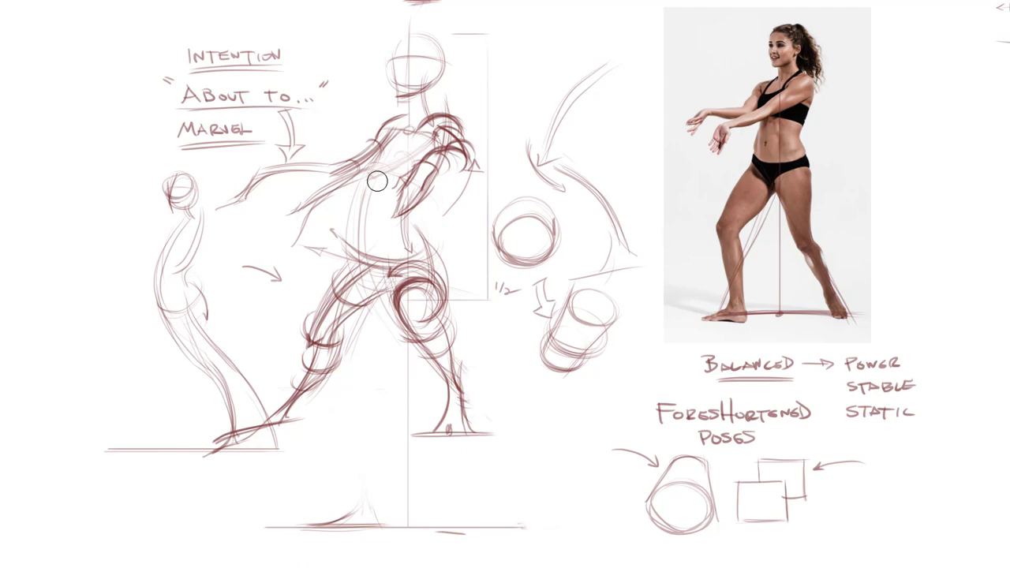
Step: Restate the torso's long curved contours from the chest to the pelvis and add a stroke across the hips
{"action": "key", "text": "b"}
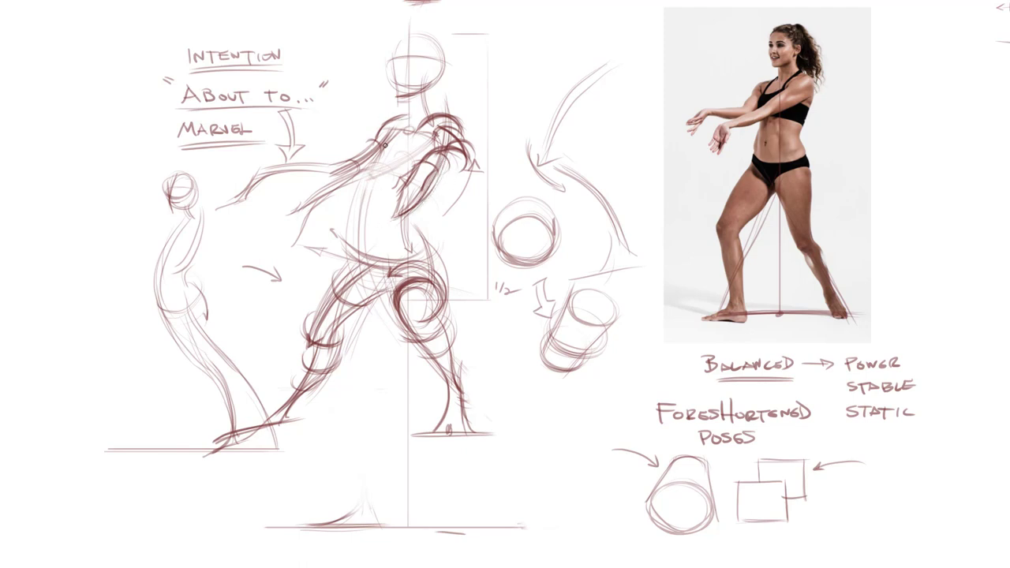
{"action": "left_click_drag", "start_coordinate": [369, 171], "coordinate": [382, 273]}
{"action": "mouse_move", "coordinate": [398, 126]}
{"action": "left_mouse_down"}
{"action": "mouse_move", "coordinate": [382, 286]}
{"action": "mouse_move", "coordinate": [394, 288]}
{"action": "left_mouse_up"}
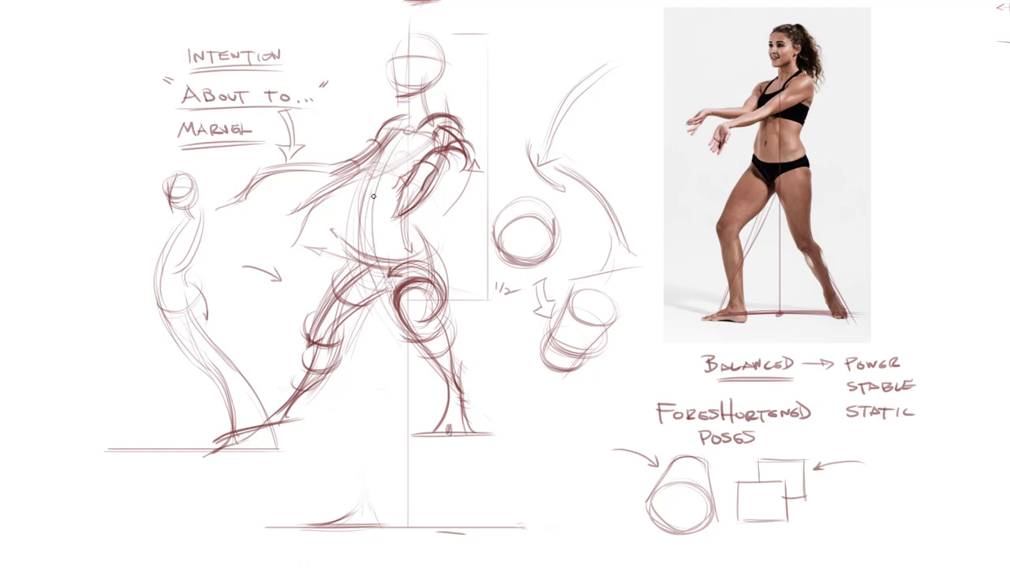
{"action": "left_click_drag", "start_coordinate": [387, 159], "coordinate": [391, 292]}
{"action": "left_click_drag", "start_coordinate": [362, 277], "coordinate": [403, 276]}
Step: Write an underlined "LINE WEIGHT" between the legs with an arrow pointing up to the back thigh
{"action": "mouse_move", "coordinate": [365, 340]}
{"action": "left_mouse_down"}
{"action": "mouse_move", "coordinate": [389, 310]}
{"action": "mouse_move", "coordinate": [384, 316]}
{"action": "left_mouse_up"}
{"action": "left_click_drag", "start_coordinate": [354, 358], "coordinate": [363, 367]}
{"action": "mouse_move", "coordinate": [367, 357]}
{"action": "left_mouse_down"}
{"action": "mouse_move", "coordinate": [367, 368]}
{"action": "mouse_move", "coordinate": [382, 356]}
{"action": "mouse_move", "coordinate": [390, 368]}
{"action": "mouse_move", "coordinate": [365, 378]}
{"action": "mouse_move", "coordinate": [398, 383]}
{"action": "mouse_move", "coordinate": [406, 374]}
{"action": "mouse_move", "coordinate": [338, 393]}
{"action": "mouse_move", "coordinate": [417, 392]}
{"action": "left_mouse_up"}
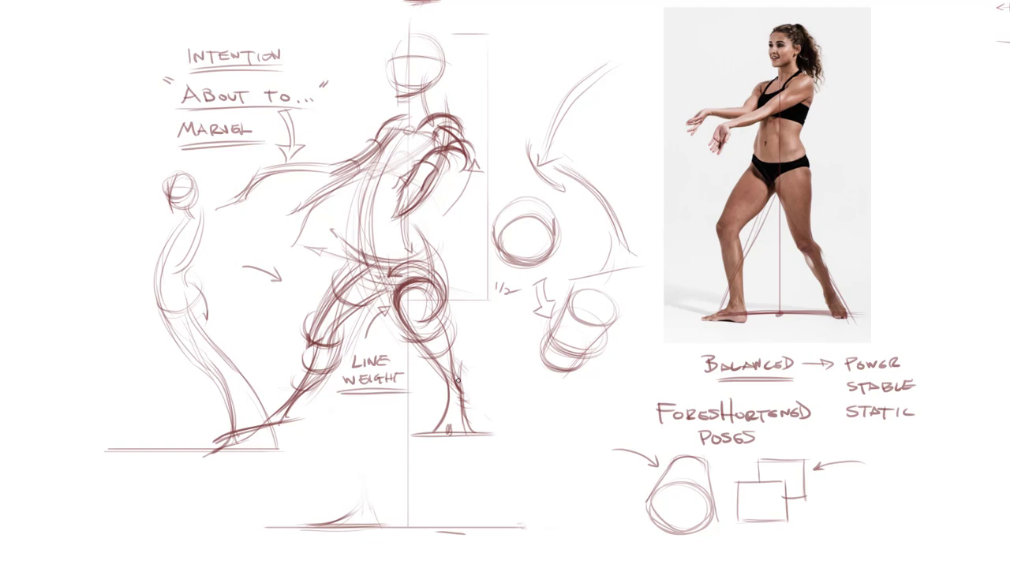